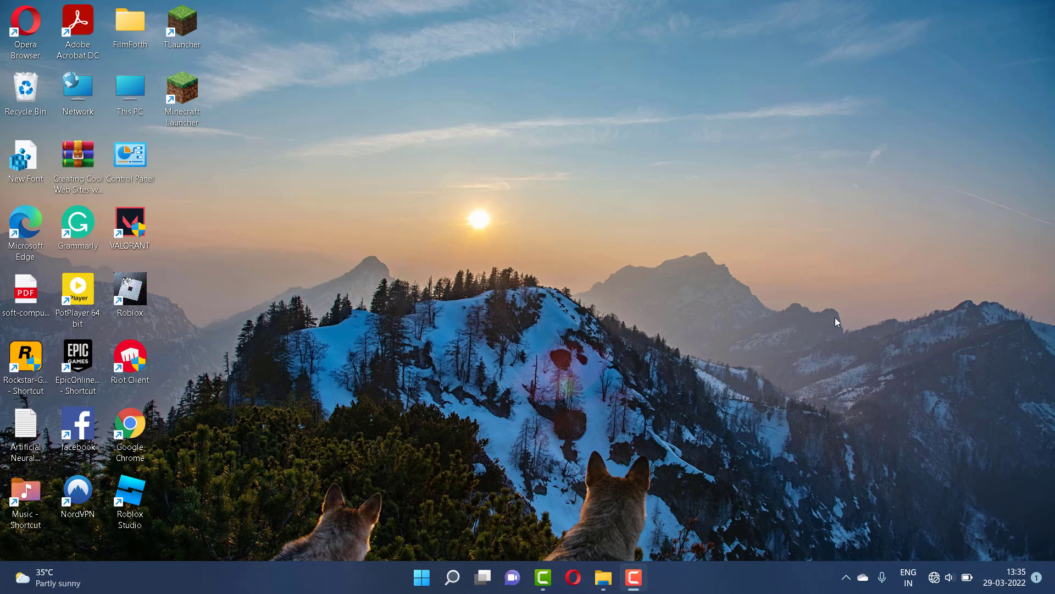
# Open Windows Settings and go to the Language & region page under Time & language.
pyautogui.click(444, 583)
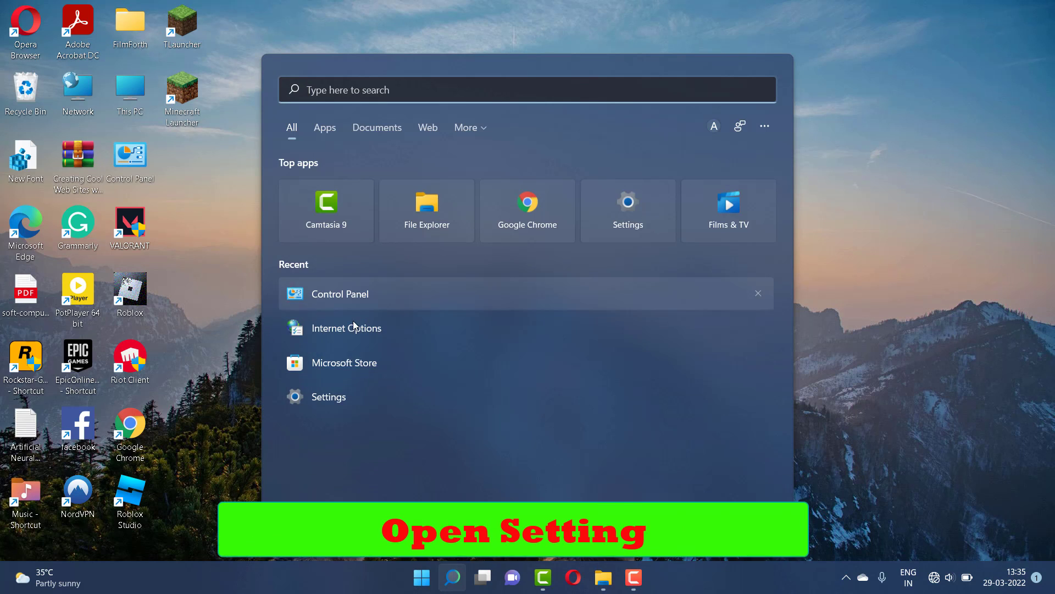
pyautogui.click(354, 406)
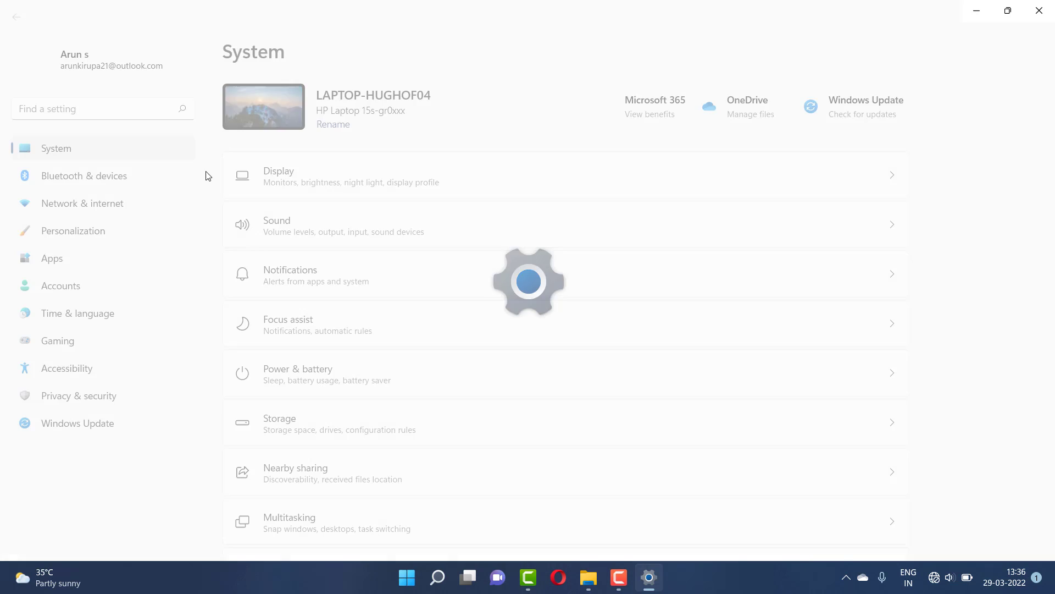
pyautogui.click(102, 313)
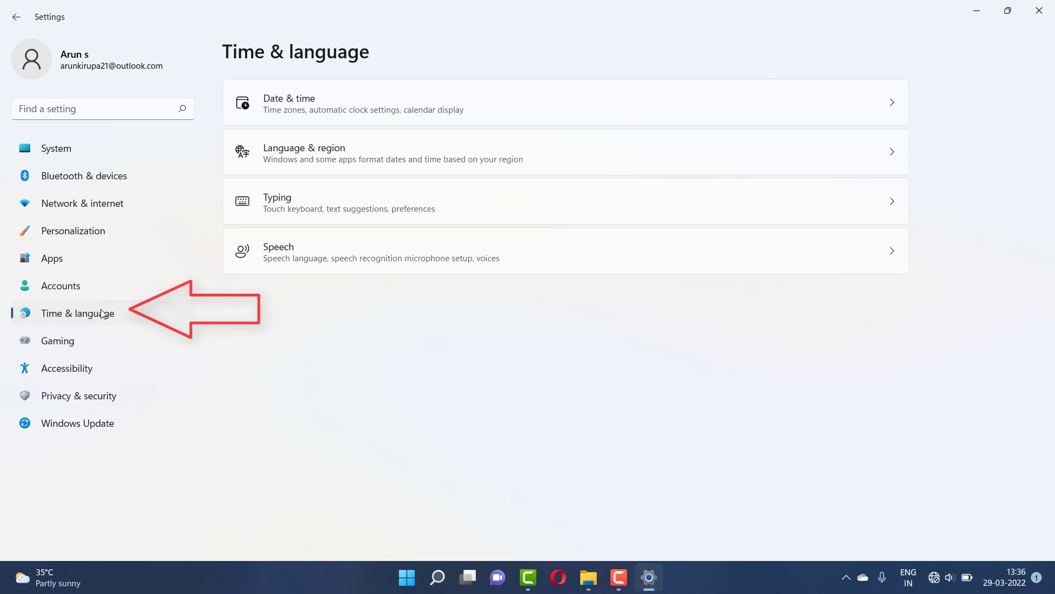
pyautogui.click(297, 105)
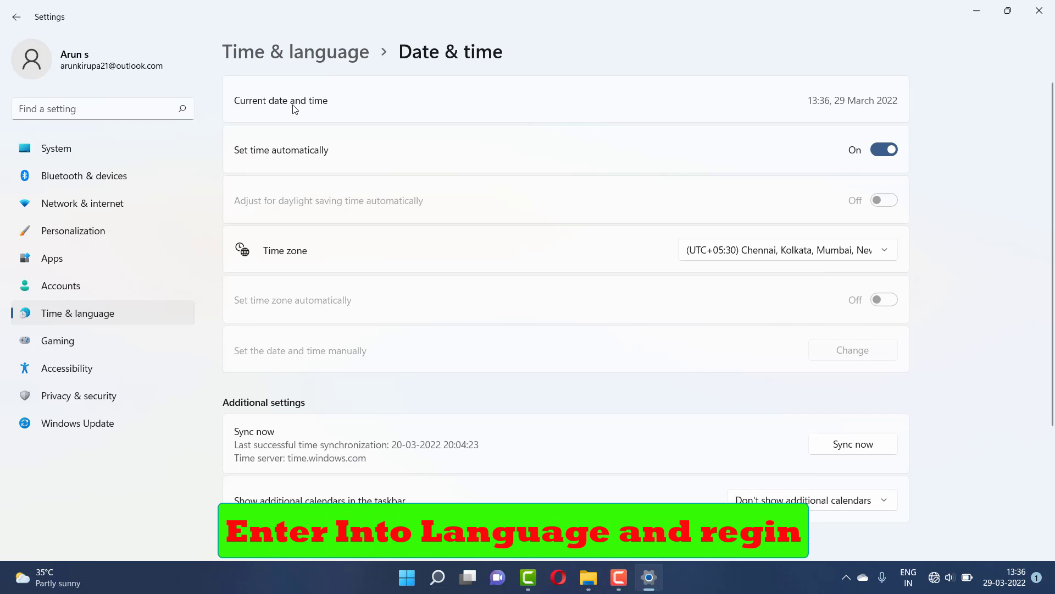
pyautogui.scroll(-4, 352, 178)
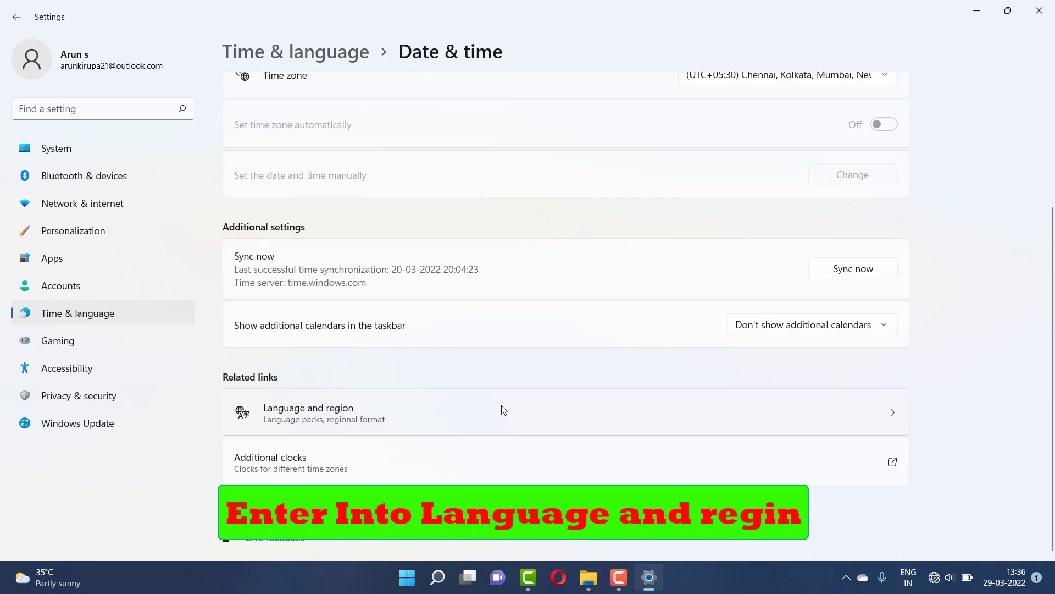
pyautogui.click(517, 388)
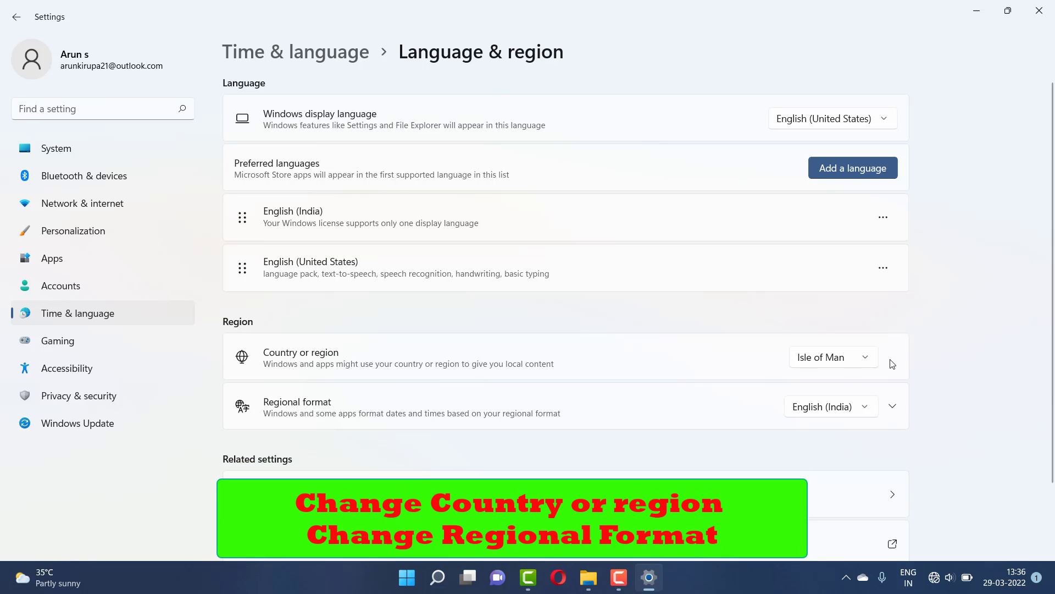
# Select Isle of Man as the country or region and English (India) as the regional format, and close Settings.
pyautogui.click(864, 360)
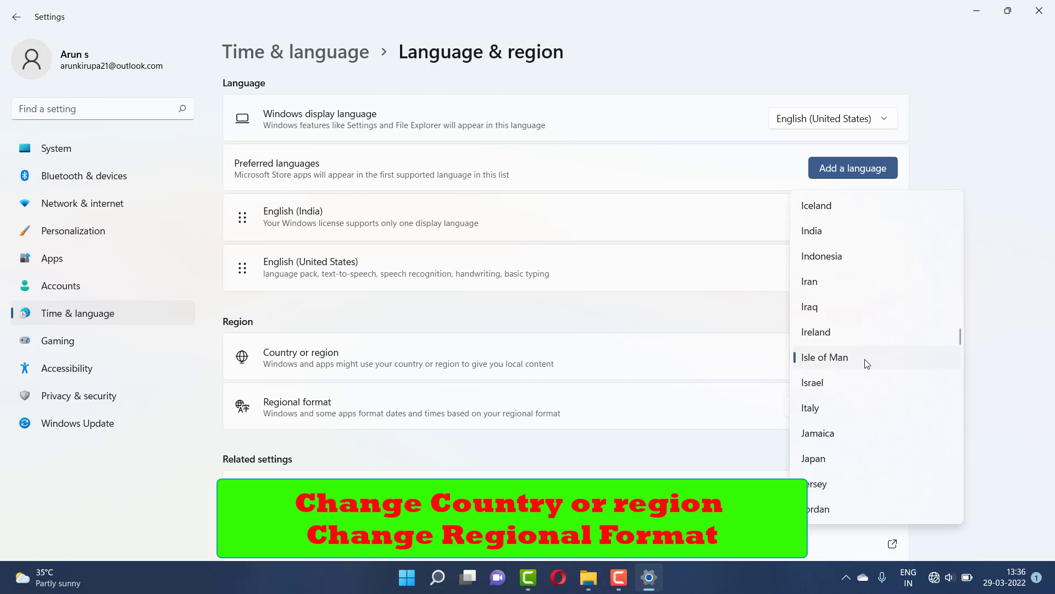
pyautogui.click(867, 359)
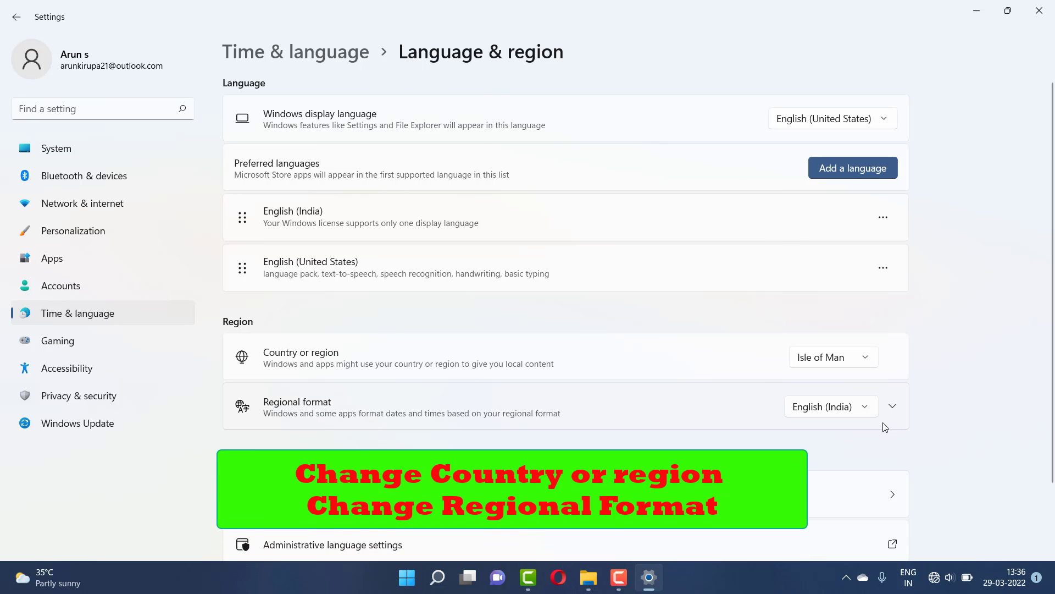
pyautogui.click(866, 414)
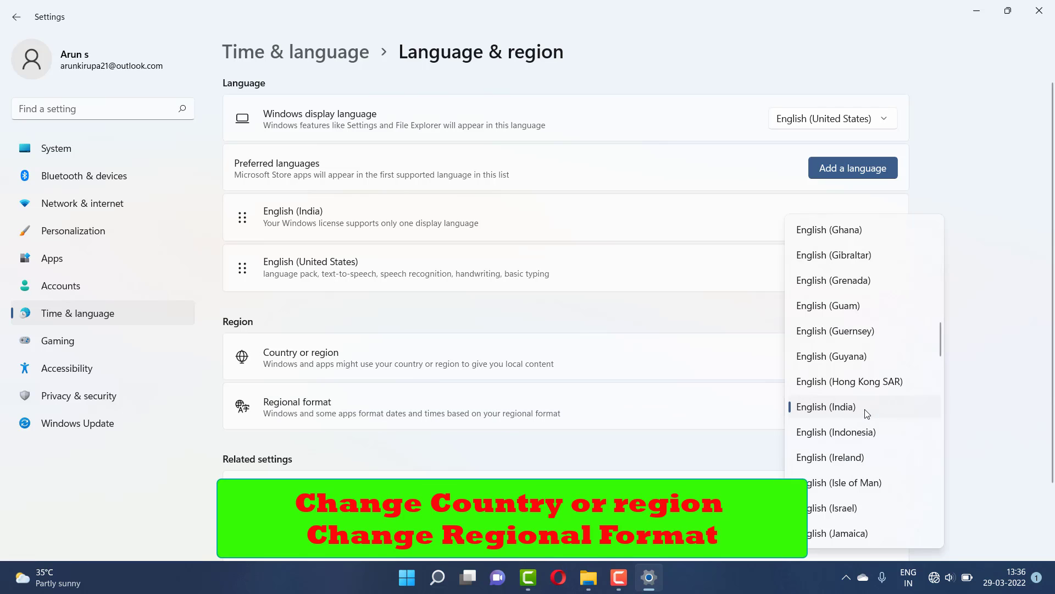
pyautogui.click(866, 413)
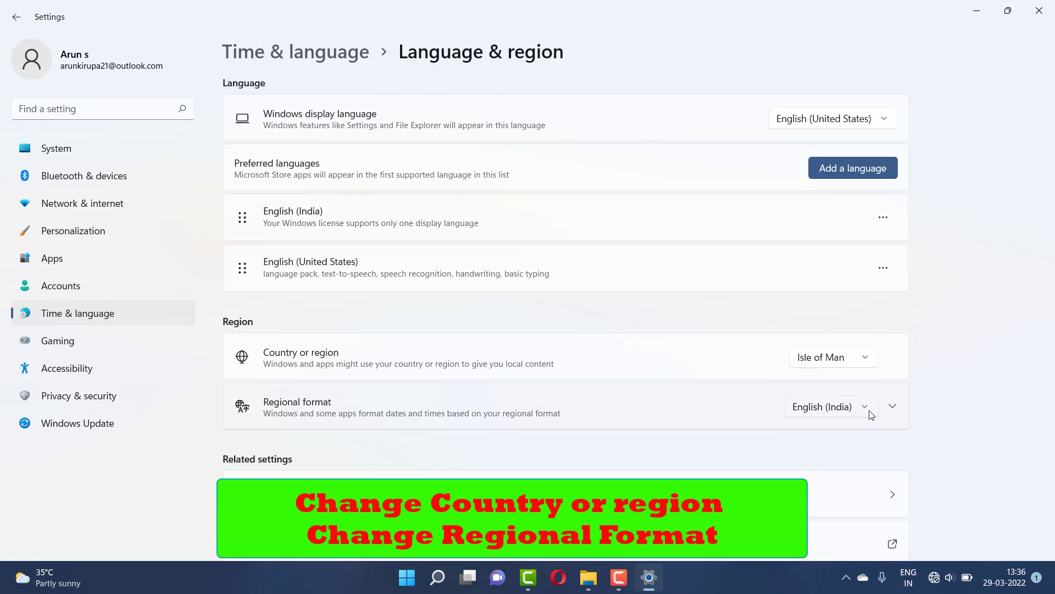
pyautogui.click(1042, 6)
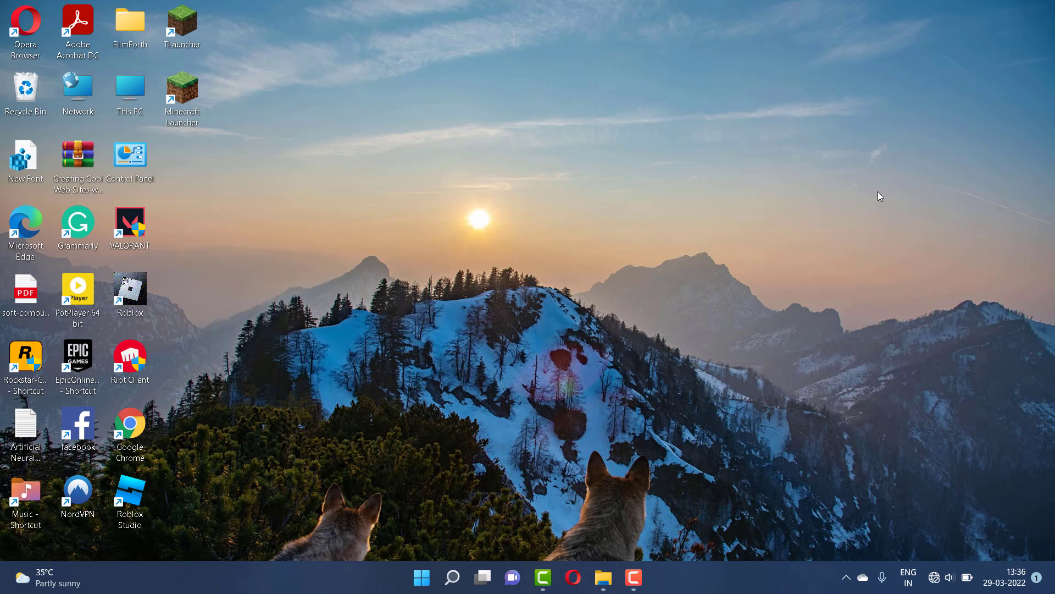
# Search Windows for Internet Options and open it.
pyautogui.click(452, 571)
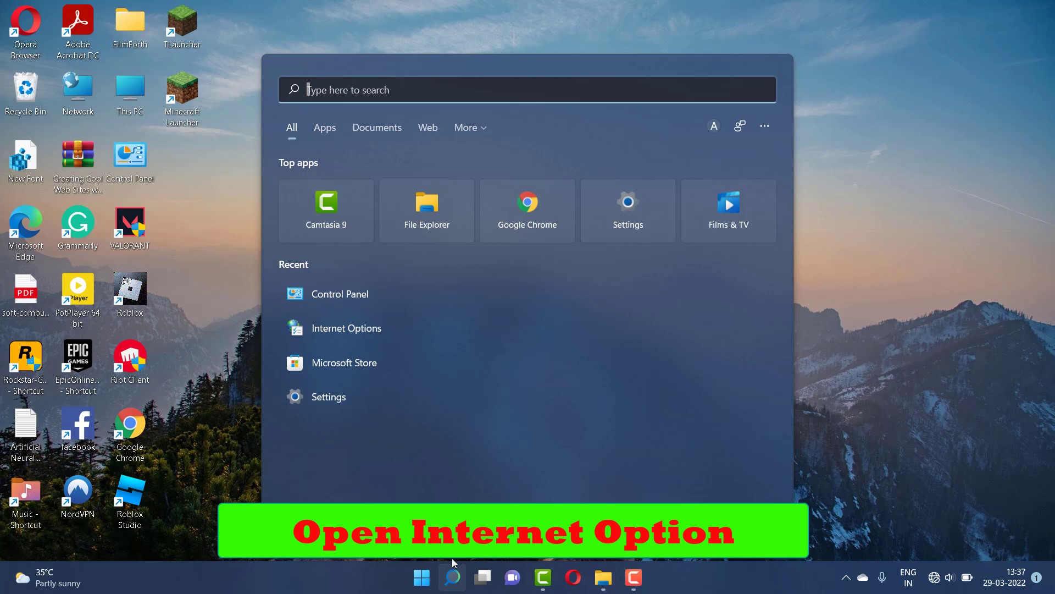
pyautogui.write('interne')
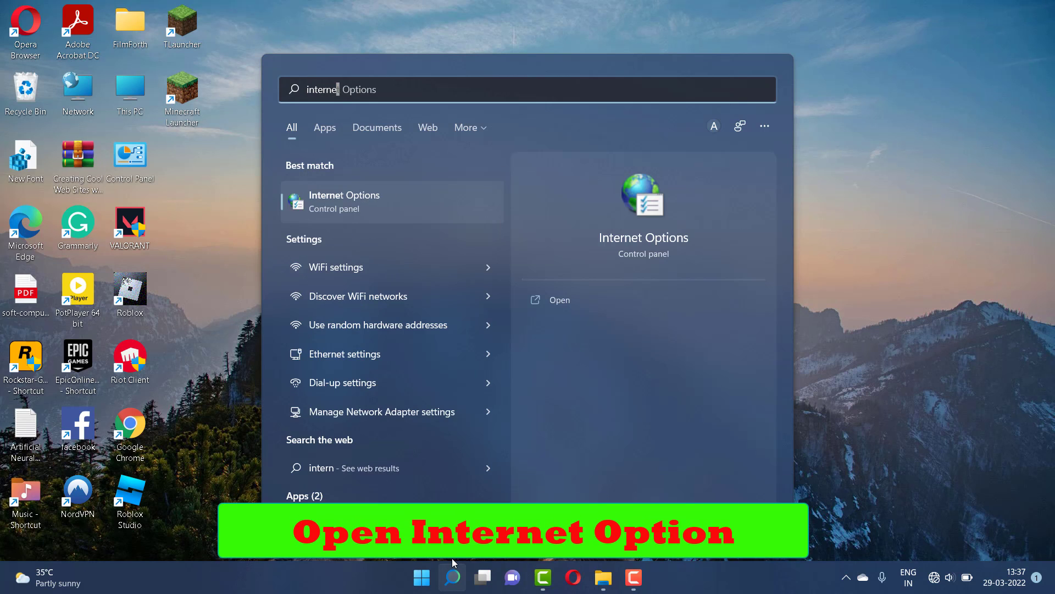
pyautogui.write('tb')
pyautogui.press('Return')
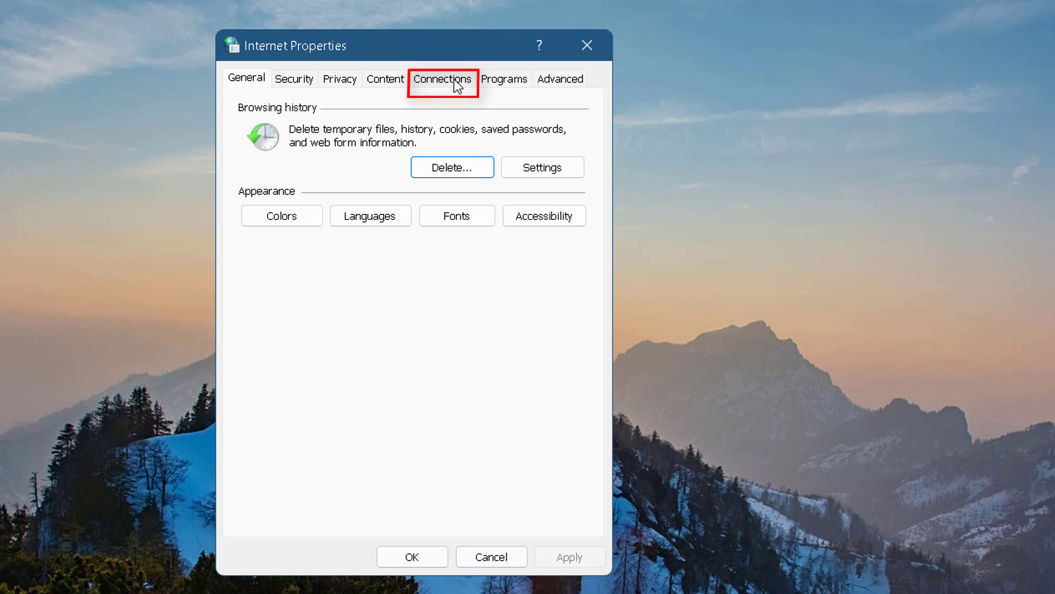
# Turn off the use of a proxy server in the LAN settings and close Internet Properties.
pyautogui.click(449, 85)
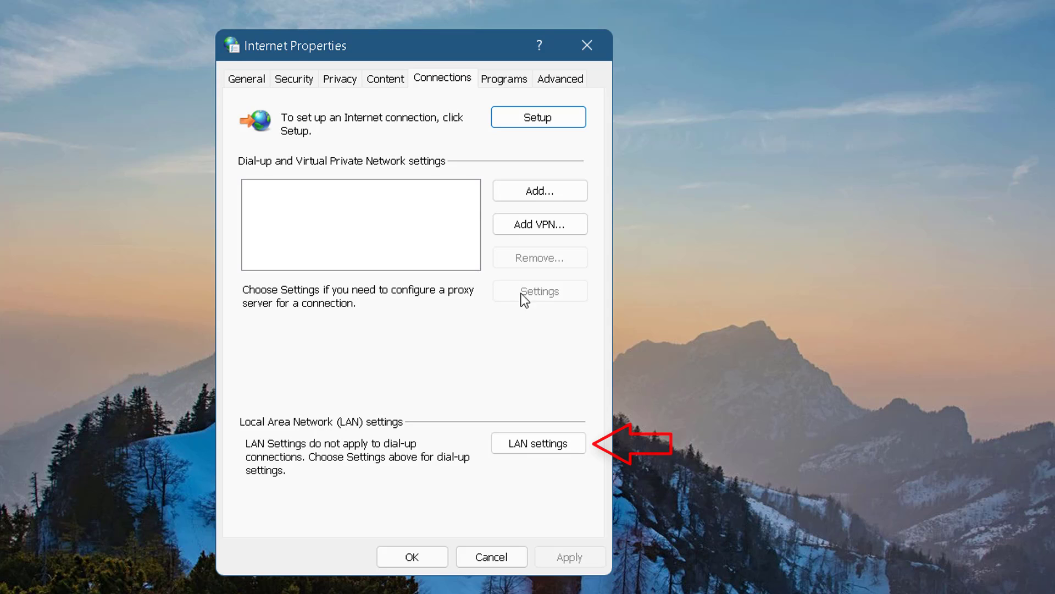
pyautogui.click(556, 445)
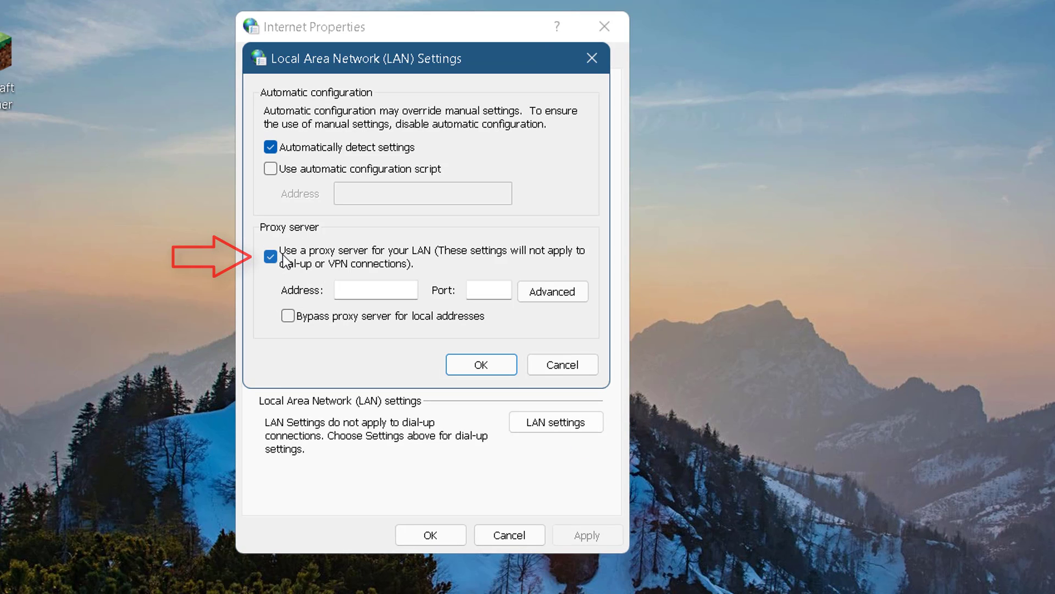
pyautogui.click(272, 257)
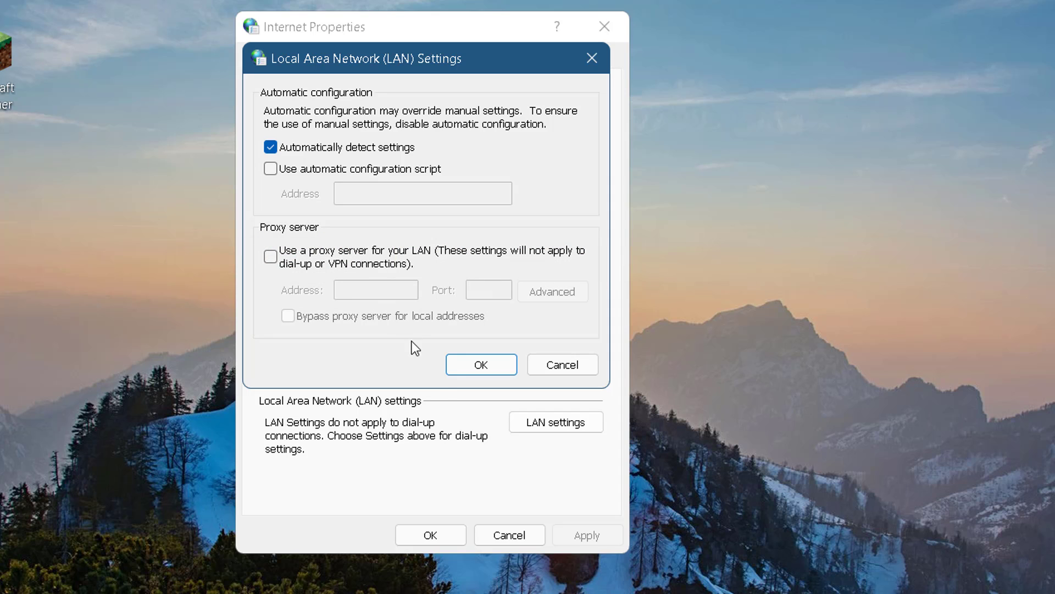
pyautogui.click(480, 372)
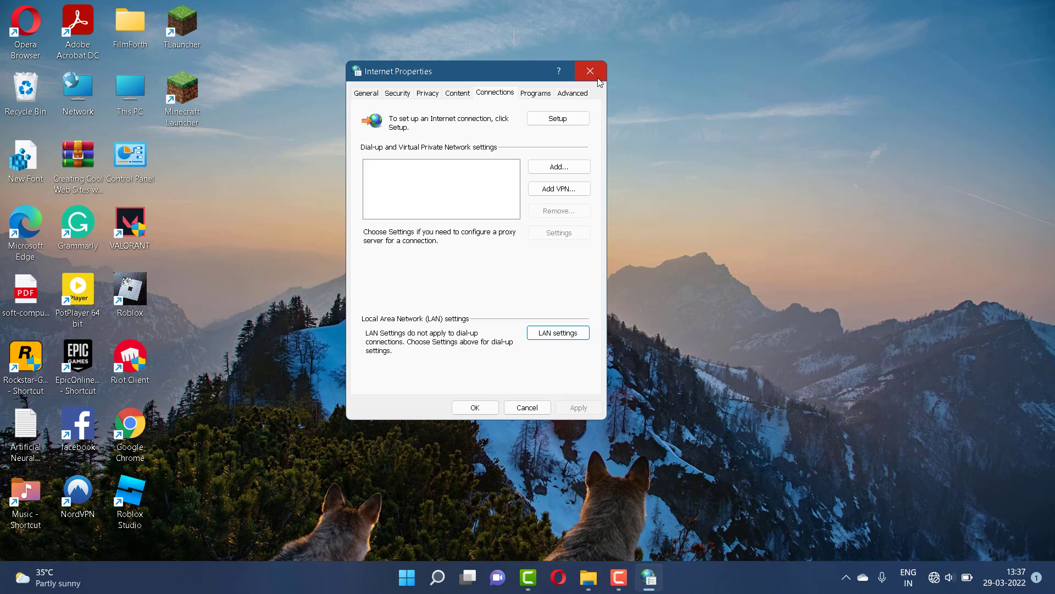
pyautogui.click(598, 78)
# Open the temporary files folder by running %temp%.
pyautogui.press('super+r')
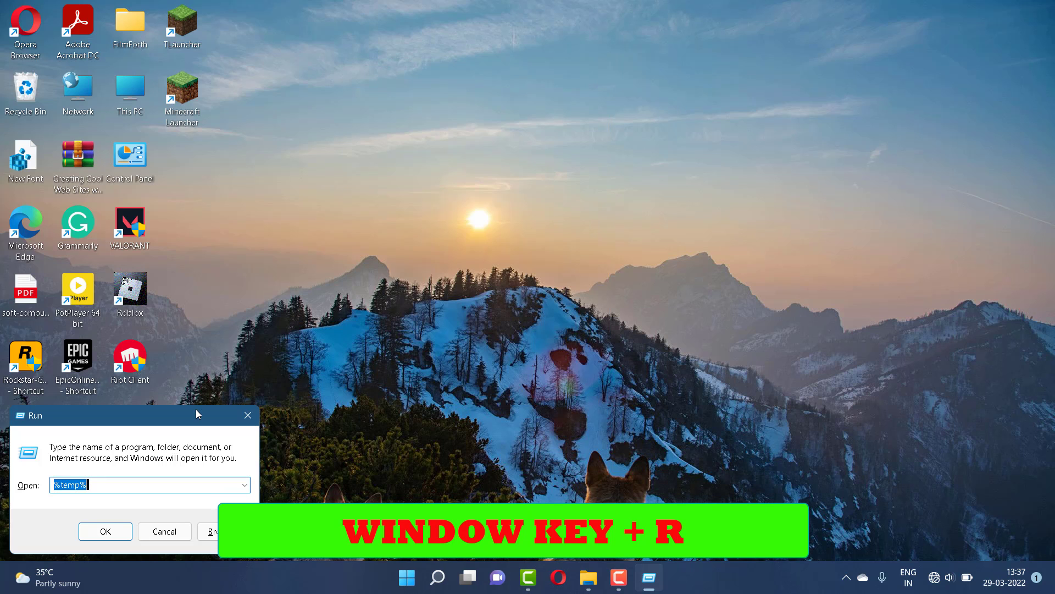
pyautogui.moveTo(197, 410); pyautogui.dragTo(555, 170)
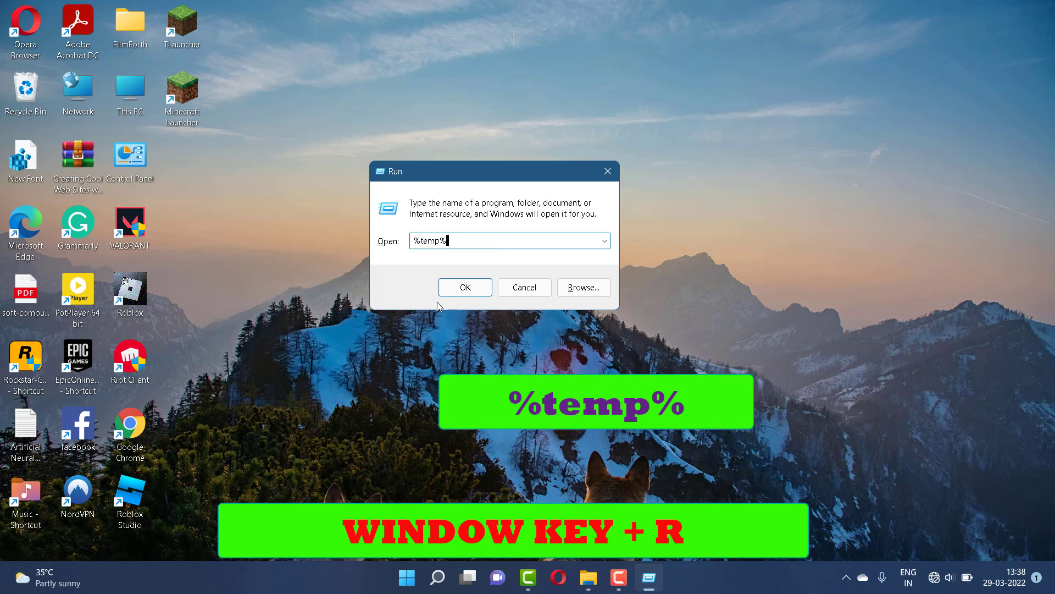
pyautogui.click(453, 289)
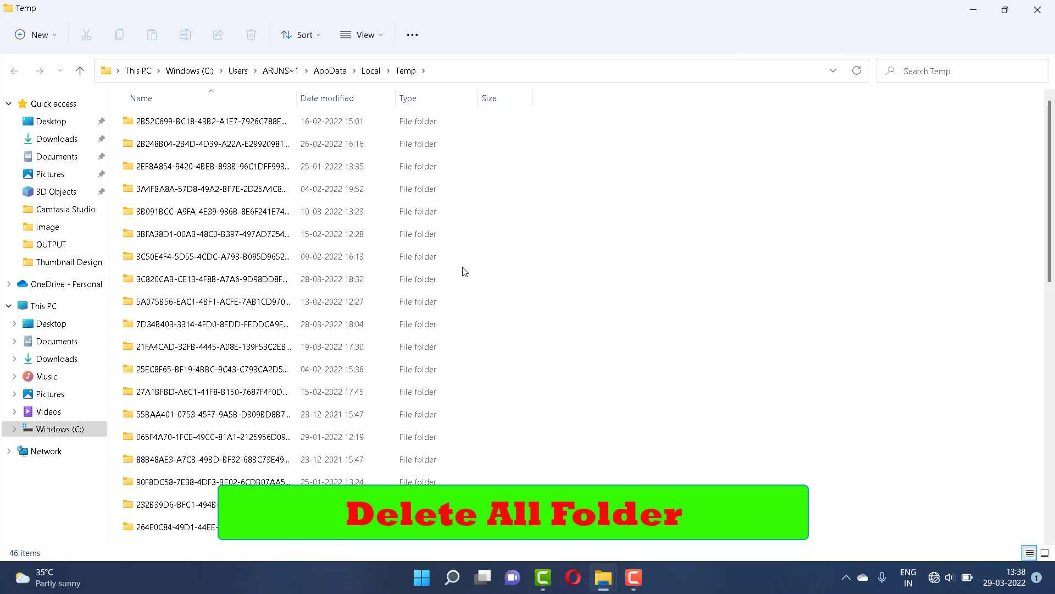
# Try to delete everything in the Temp folder, granting administrator permission for msdtadmin, and close the folder window.
pyautogui.hotkey('ctrl', 'a')
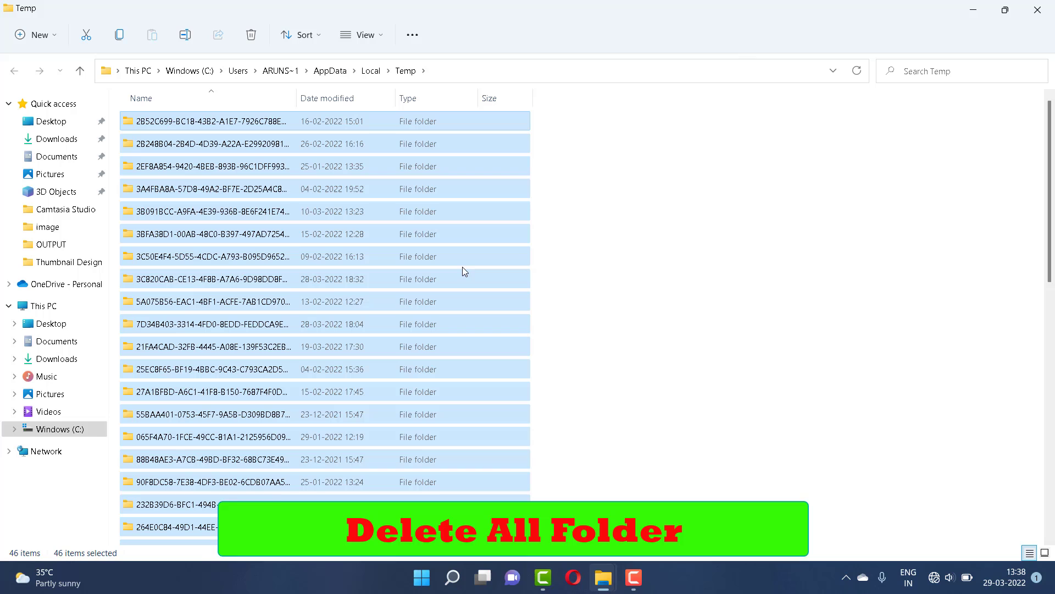
pyautogui.click(250, 35)
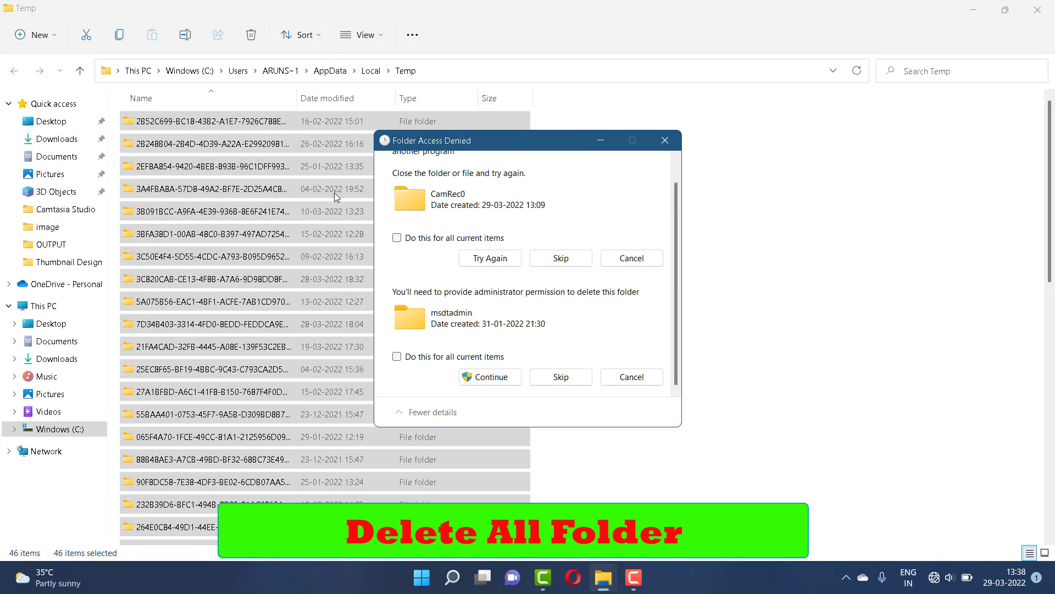
pyautogui.click(490, 377)
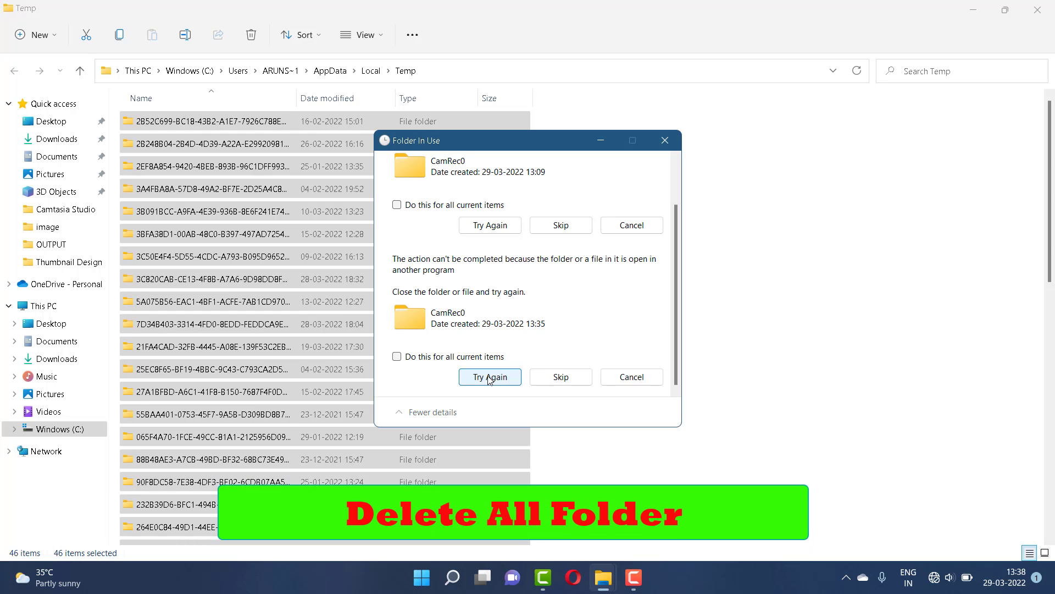
pyautogui.click(664, 144)
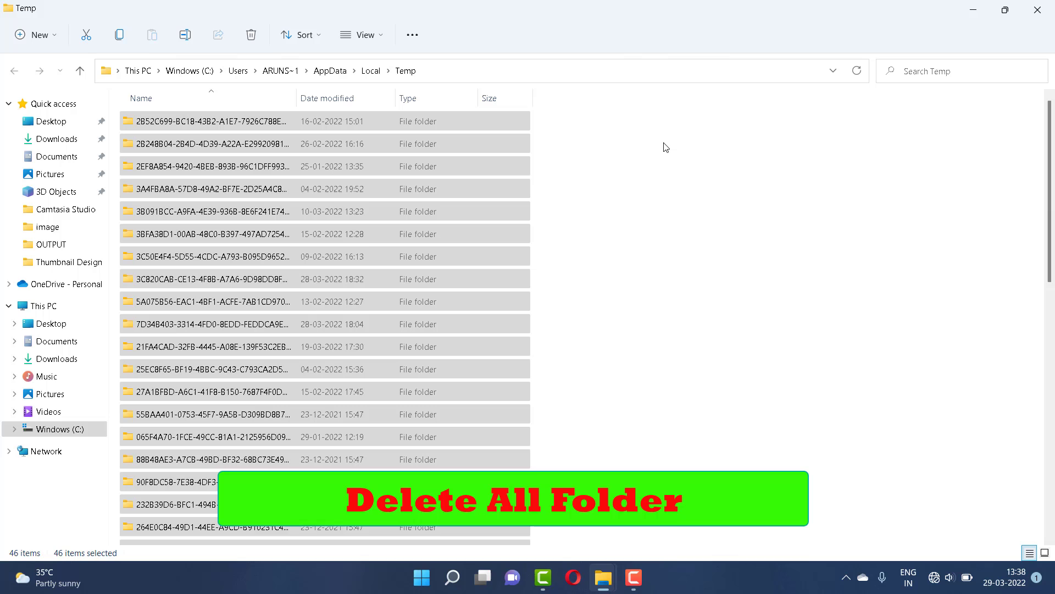
pyautogui.click(1042, 9)
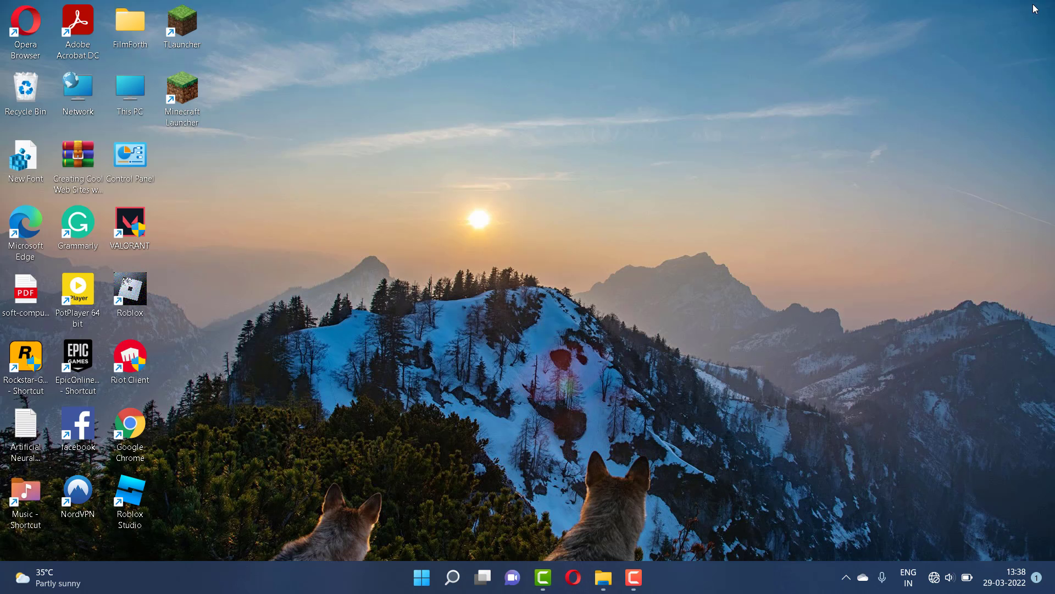
# Open the Network Connections window through More network adapter options in the advanced network settings.
pyautogui.click(452, 577)
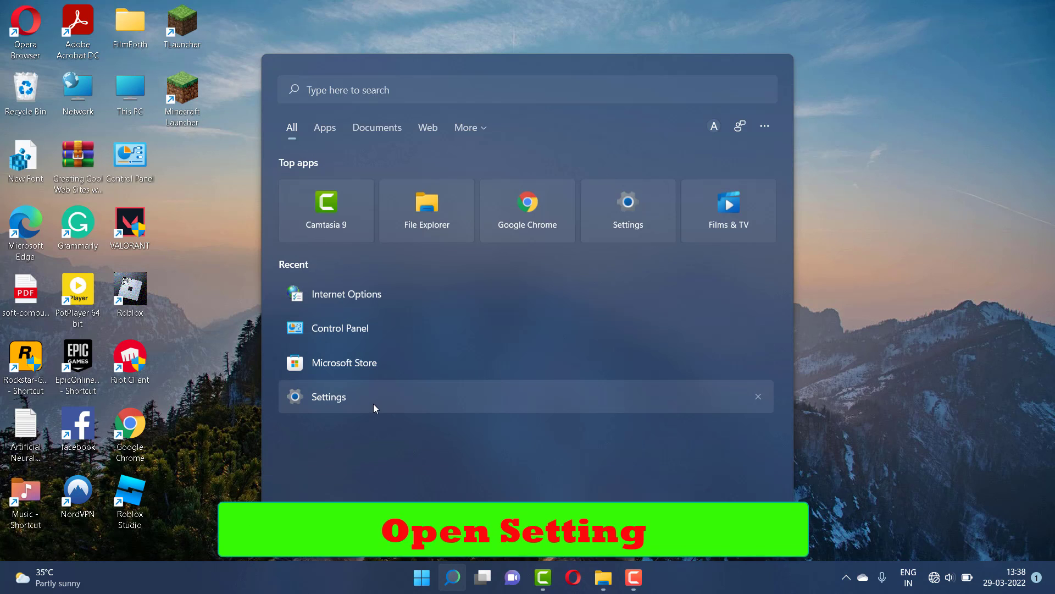
pyautogui.click(376, 408)
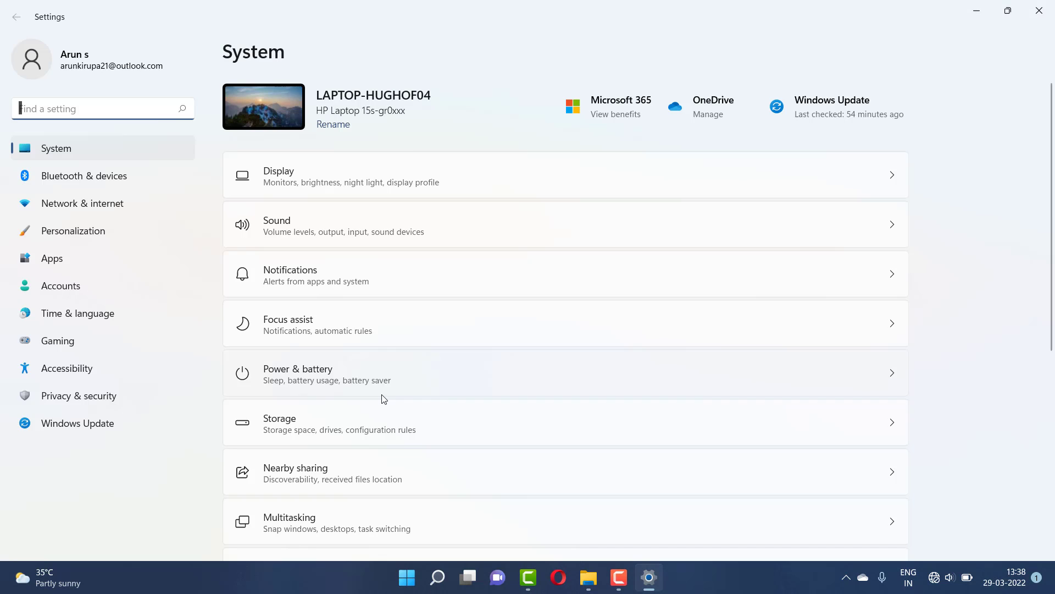
pyautogui.click(85, 205)
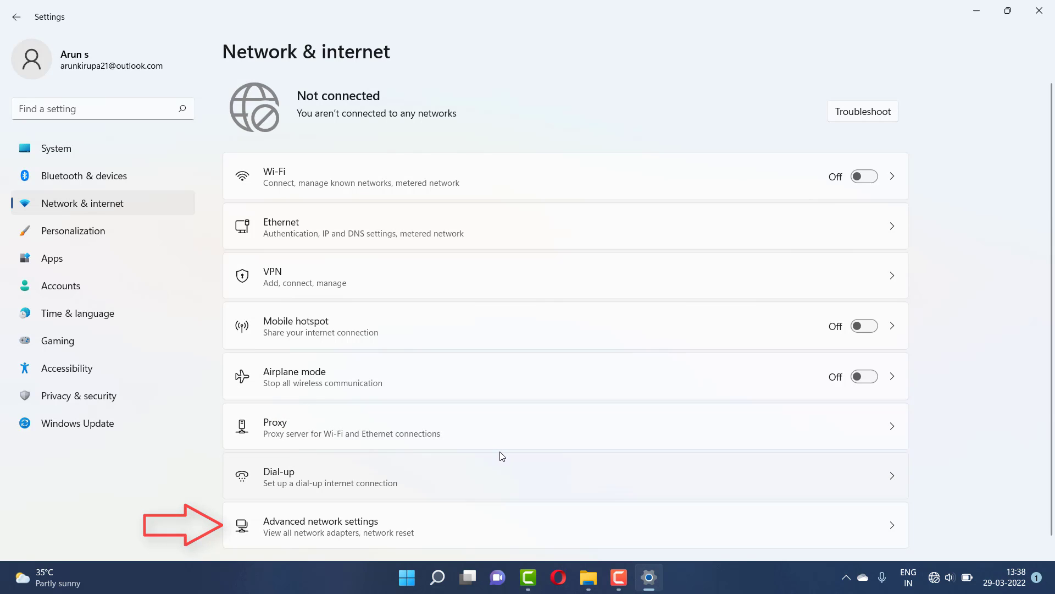
pyautogui.click(475, 541)
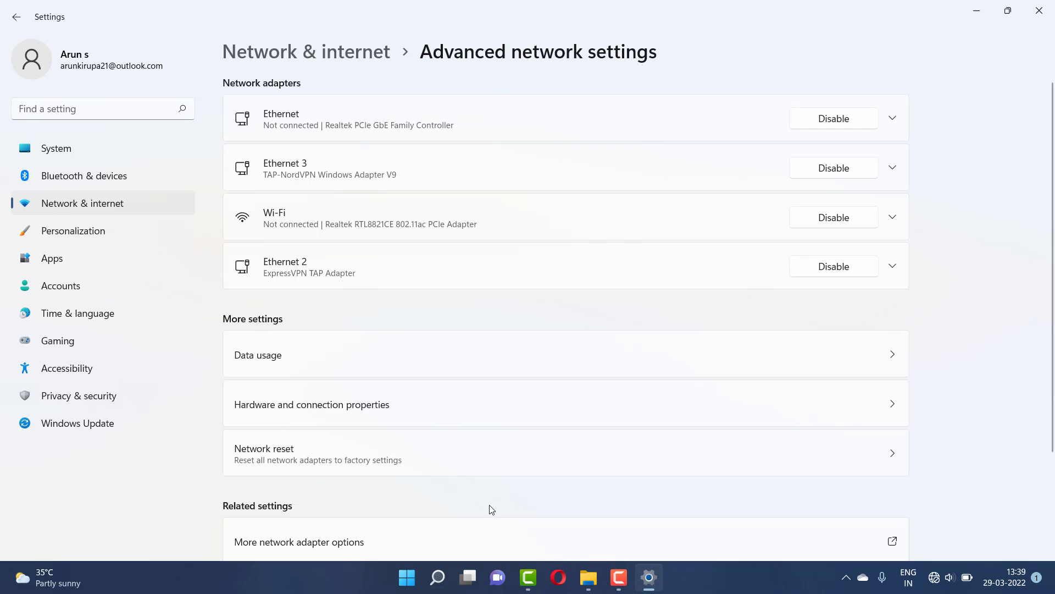
pyautogui.scroll(-3, 471, 544)
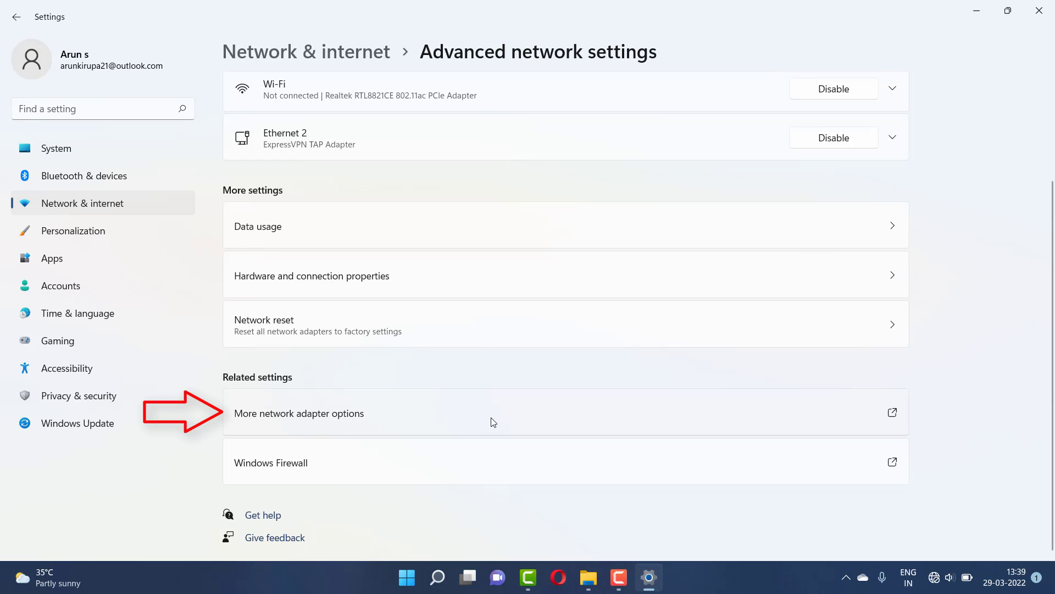
pyautogui.click(493, 422)
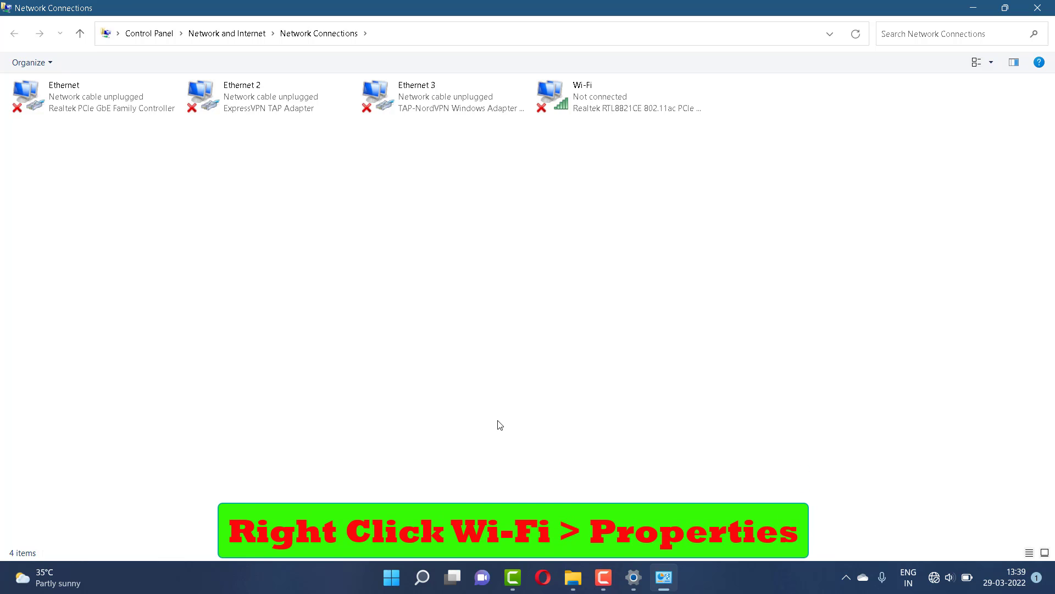
# Open the Internet Protocol Version 4 (TCP/IPv4) properties of the Wi-Fi adapter.
pyautogui.click(565, 107)
pyautogui.rightClick(565, 106)
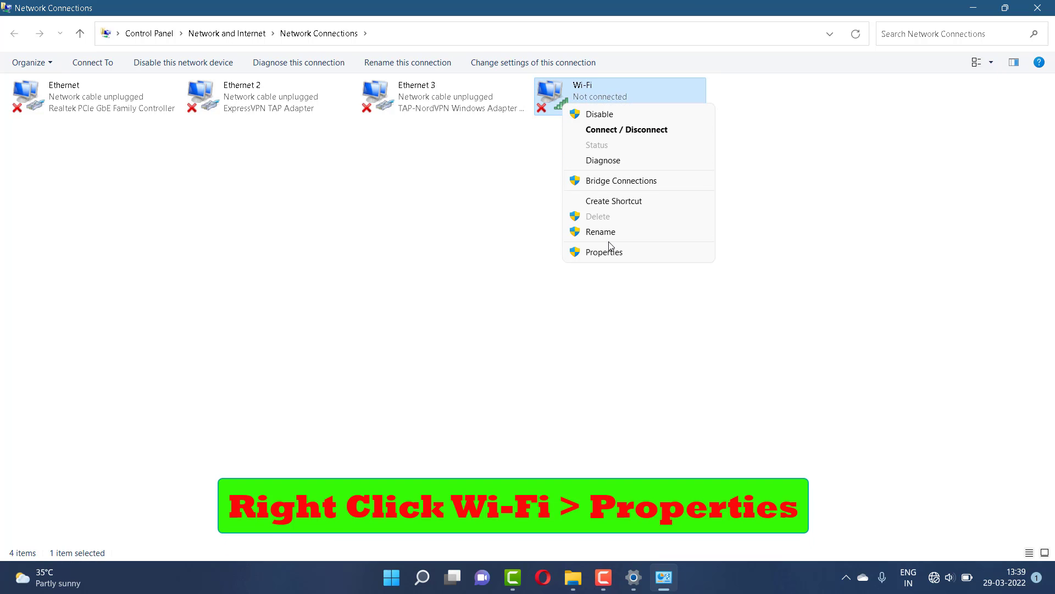
pyautogui.click(614, 258)
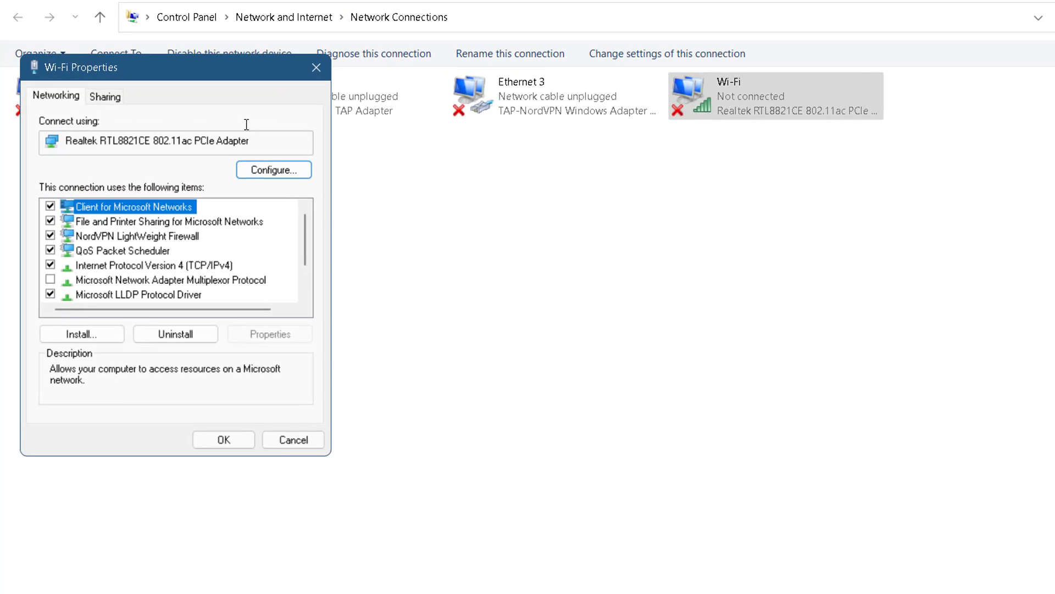
pyautogui.click(177, 283)
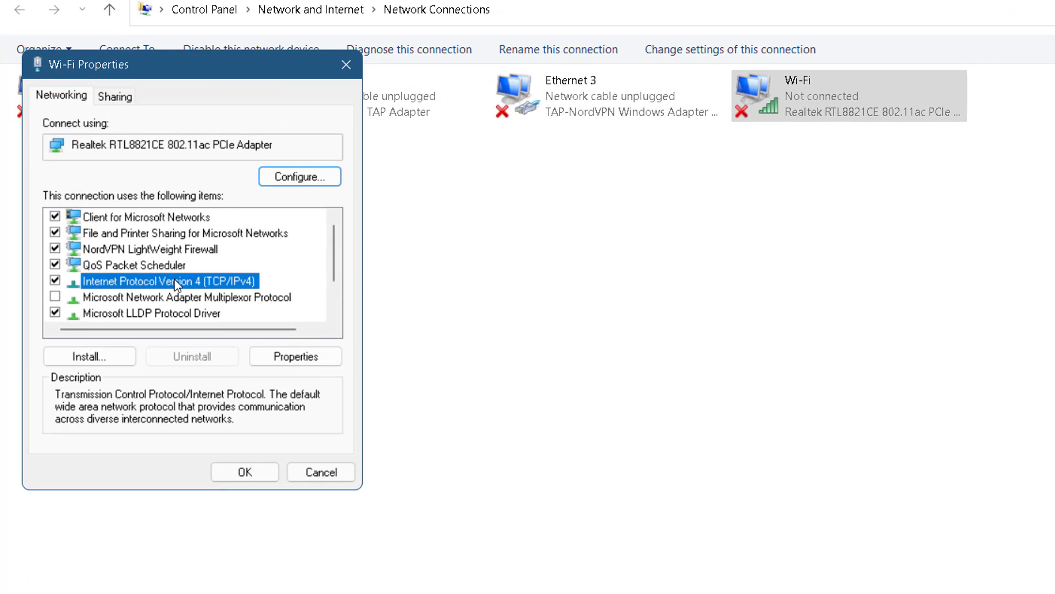
pyautogui.click(295, 355)
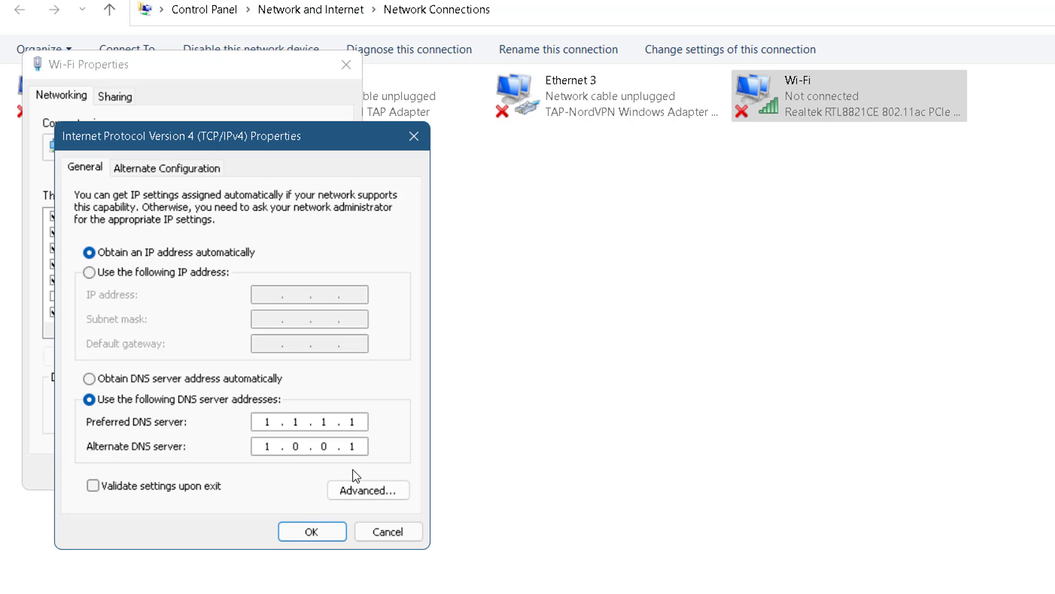
# Accept the IPv4 settings with DNS servers 1.1.1.1 and 1.0.0.1, and close Wi-Fi Properties, Network Connections and Settings.
pyautogui.click(312, 531)
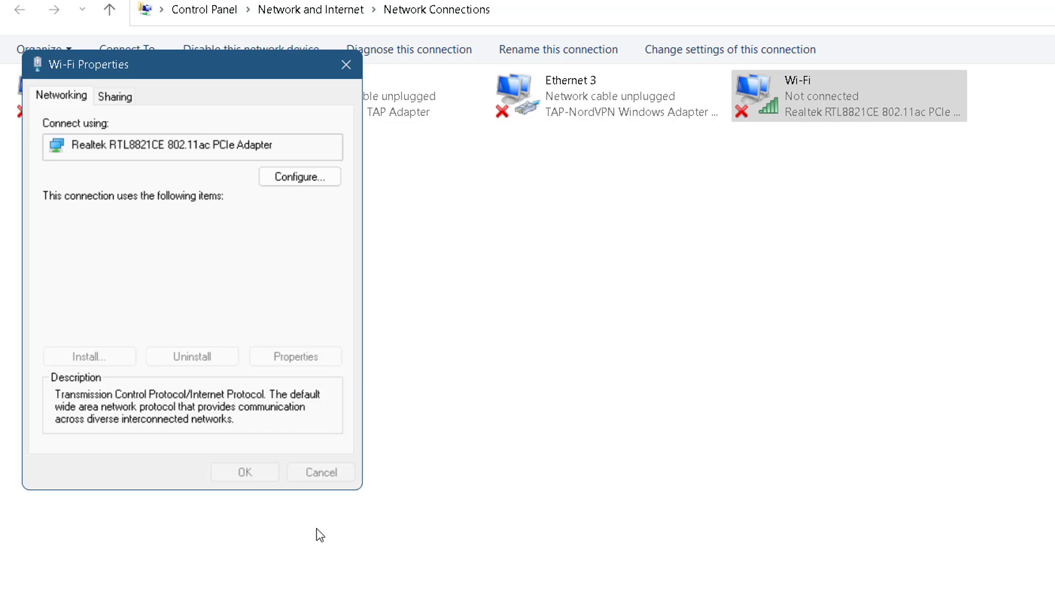
pyautogui.click(354, 75)
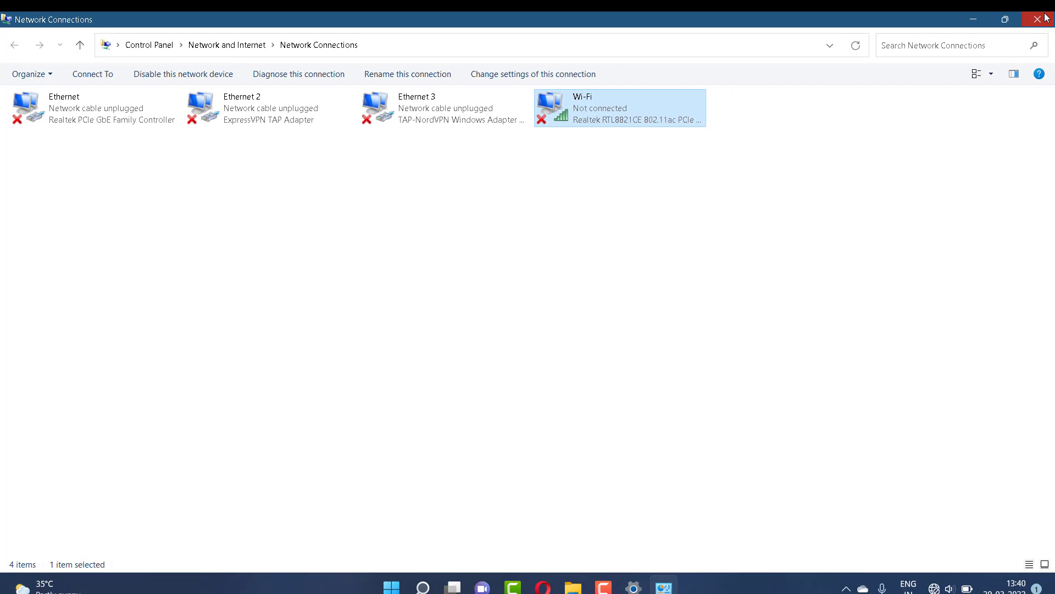
pyautogui.click(1046, 17)
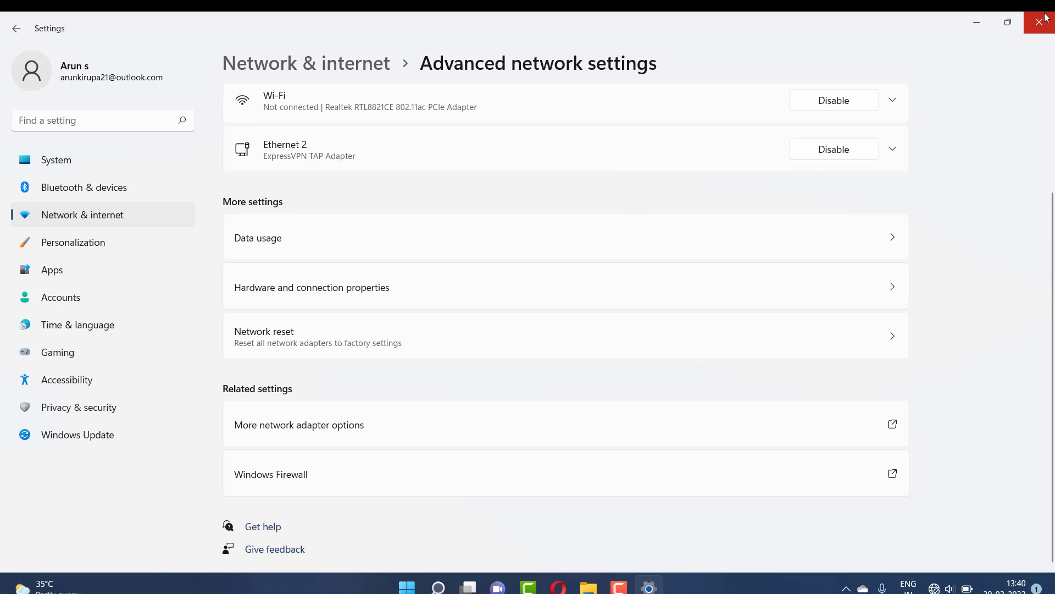
pyautogui.click(1040, 22)
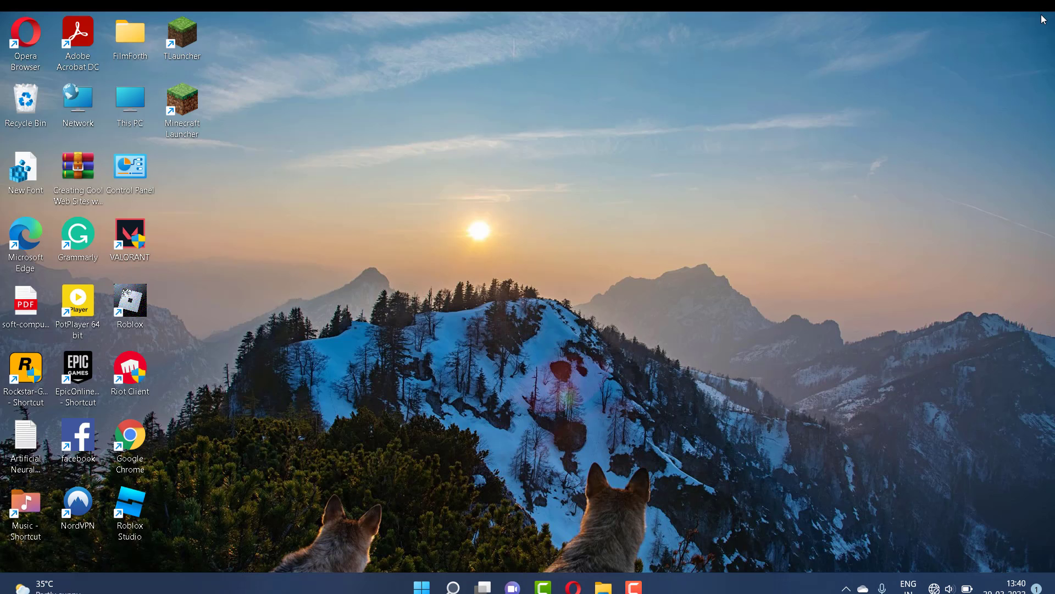
# Start Command Prompt as administrator and flush the DNS cache with ipconfig /flushdns.
pyautogui.click(454, 584)
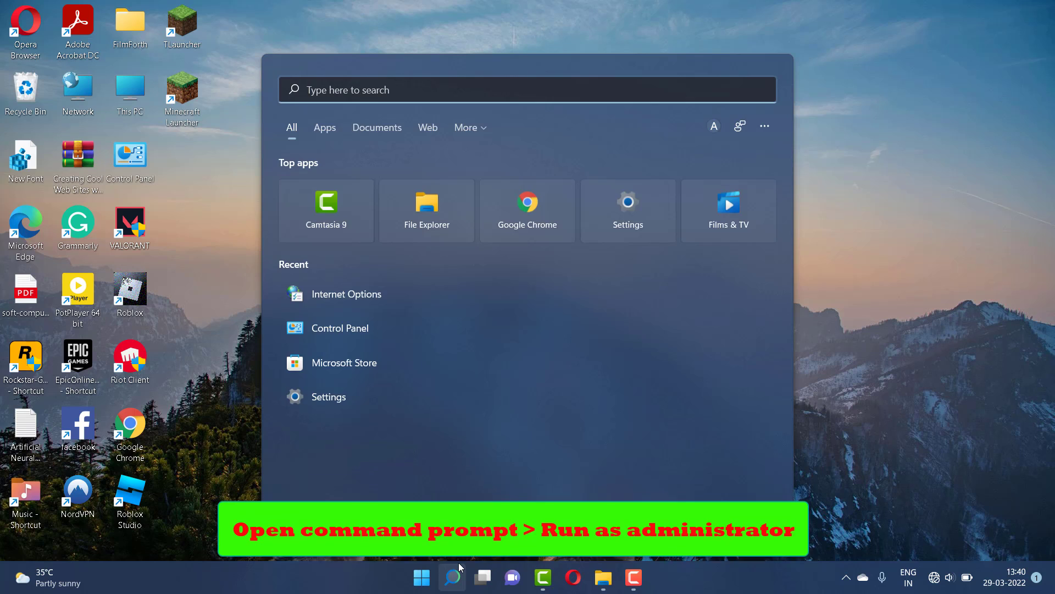
pyautogui.write('cmd')
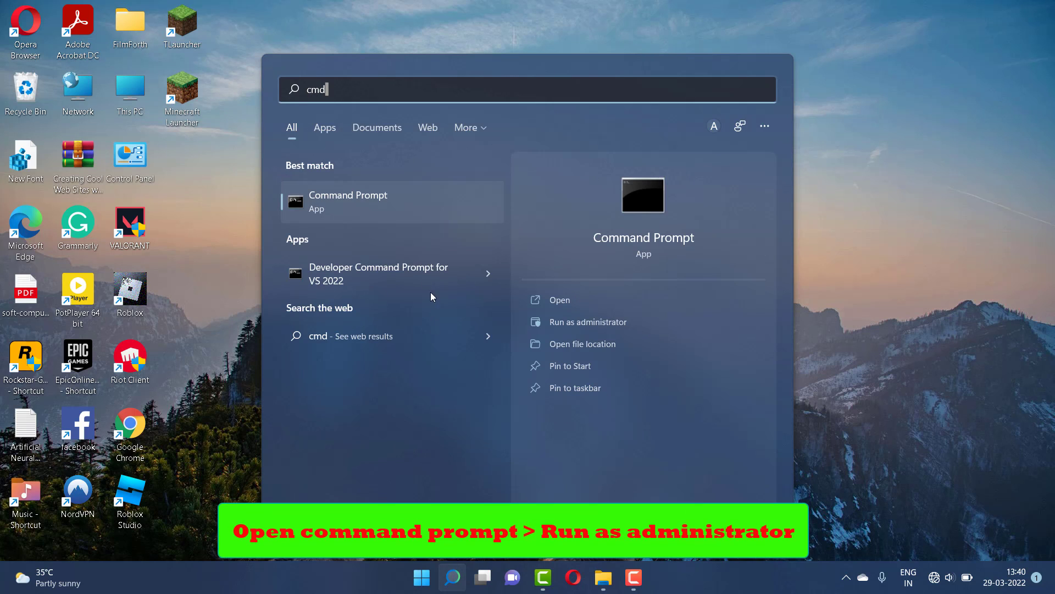
pyautogui.rightClick(433, 197)
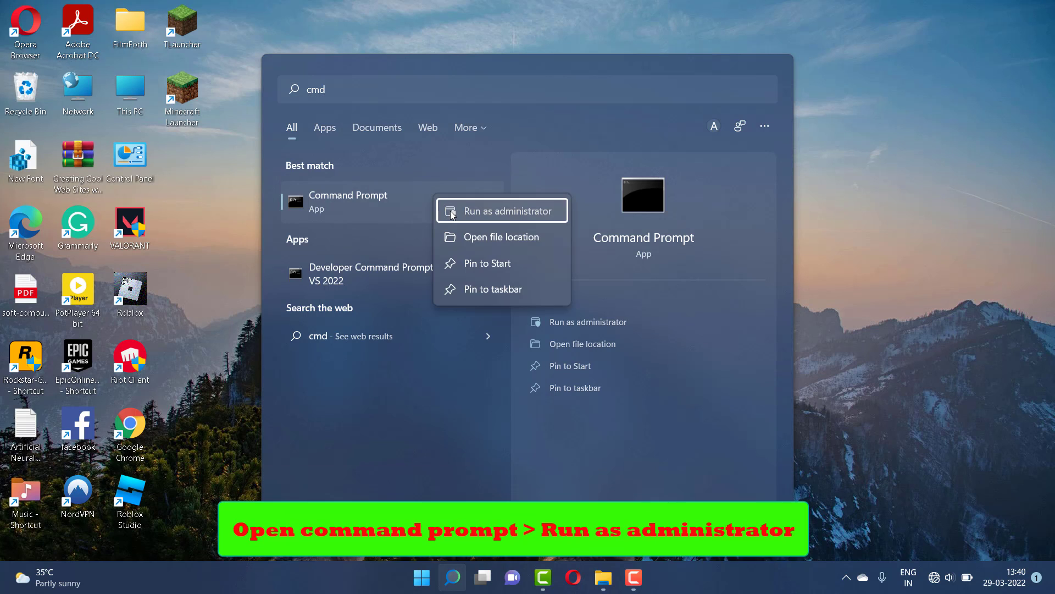
pyautogui.click(452, 212)
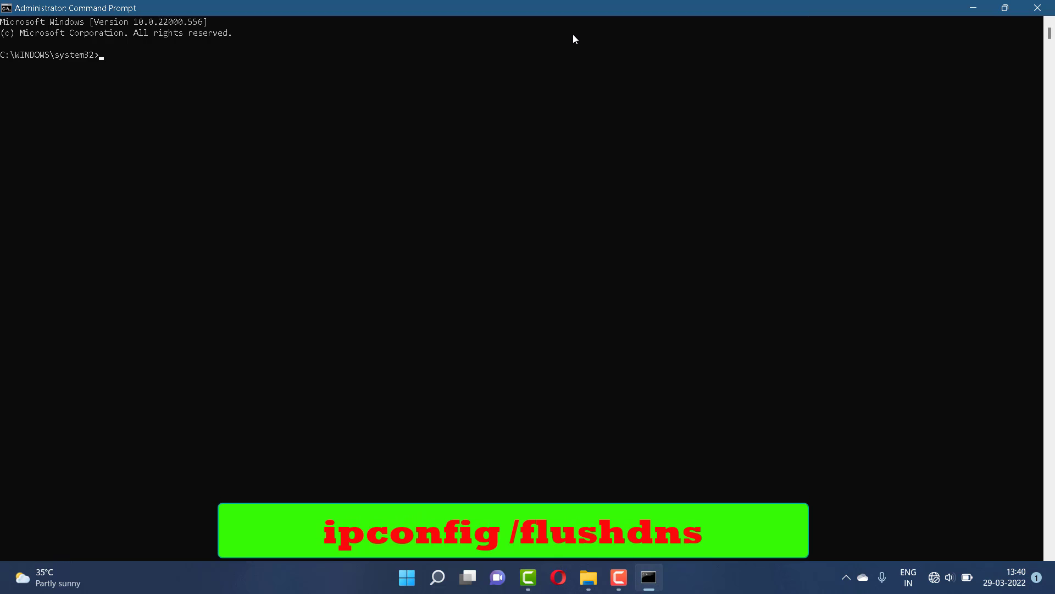
pyautogui.write('nfig /flushdns')
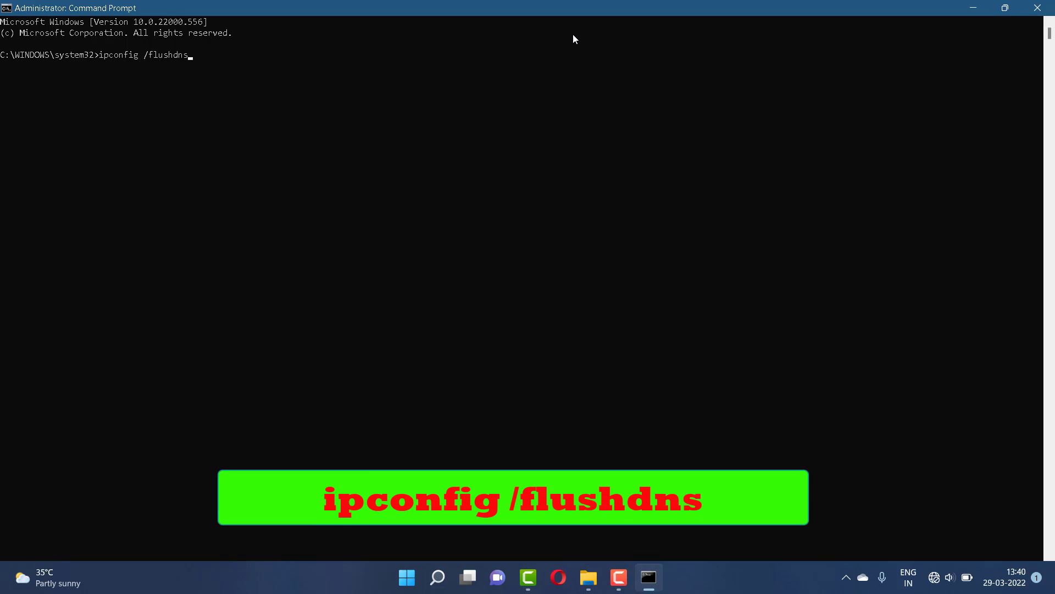
pyautogui.press('Return')
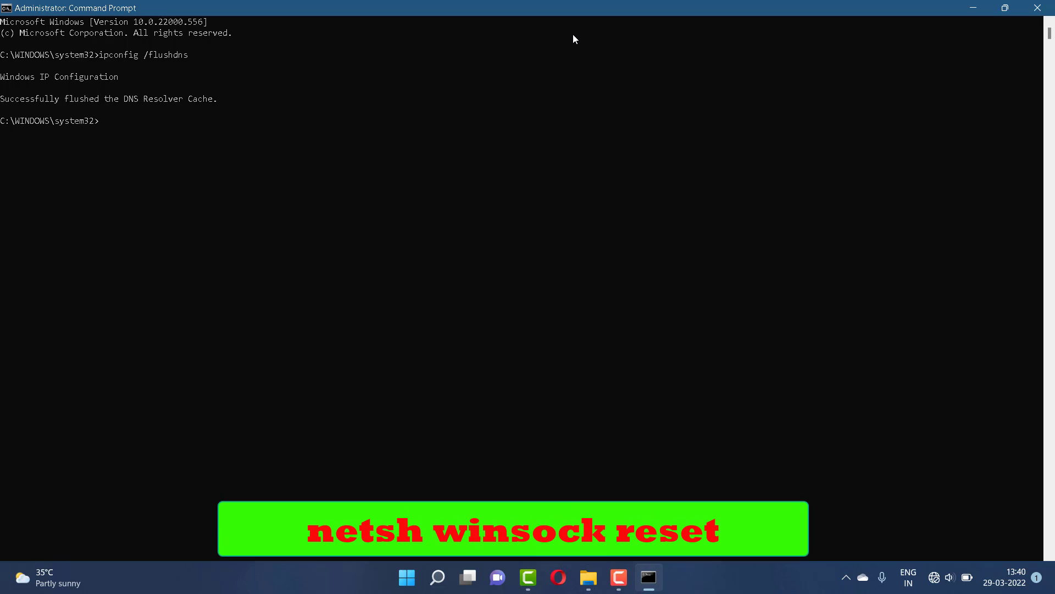
# Reset the Winsock catalog by running netsh winsock reset.
pyautogui.write('e')
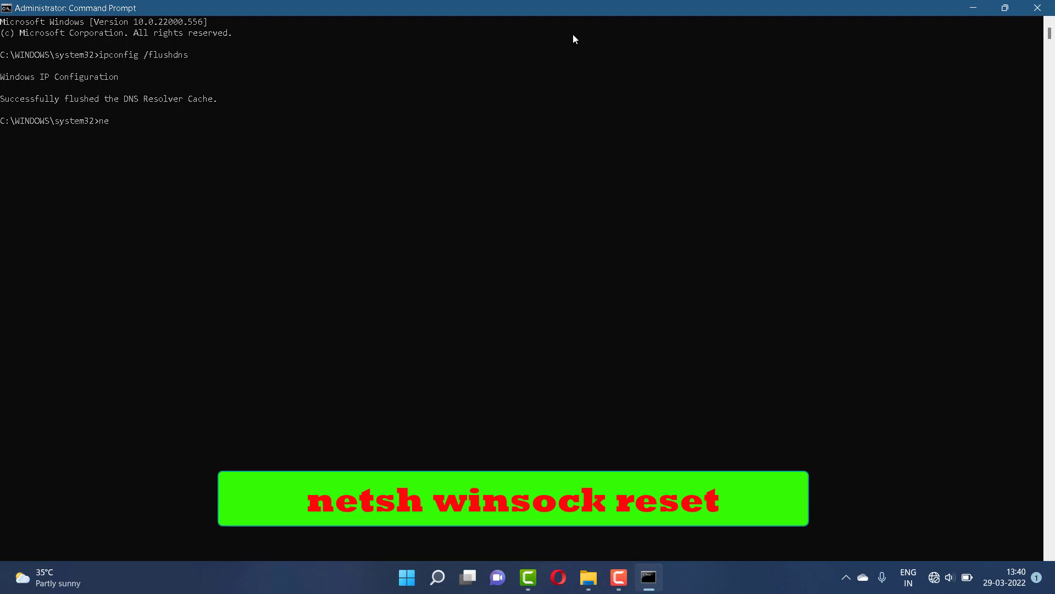
pyautogui.write('ts')
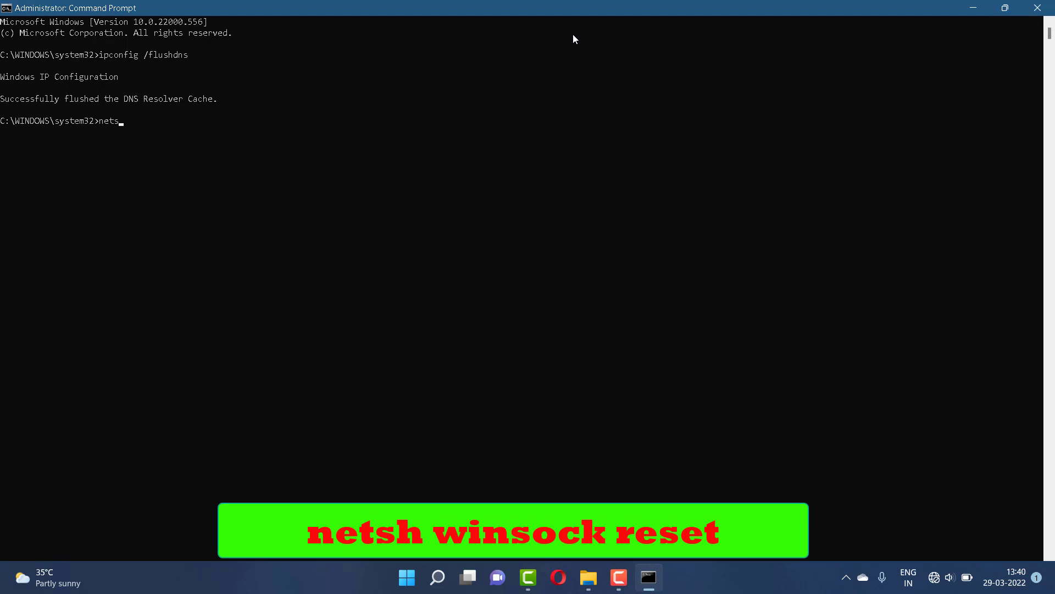
pyautogui.write('h winsock')
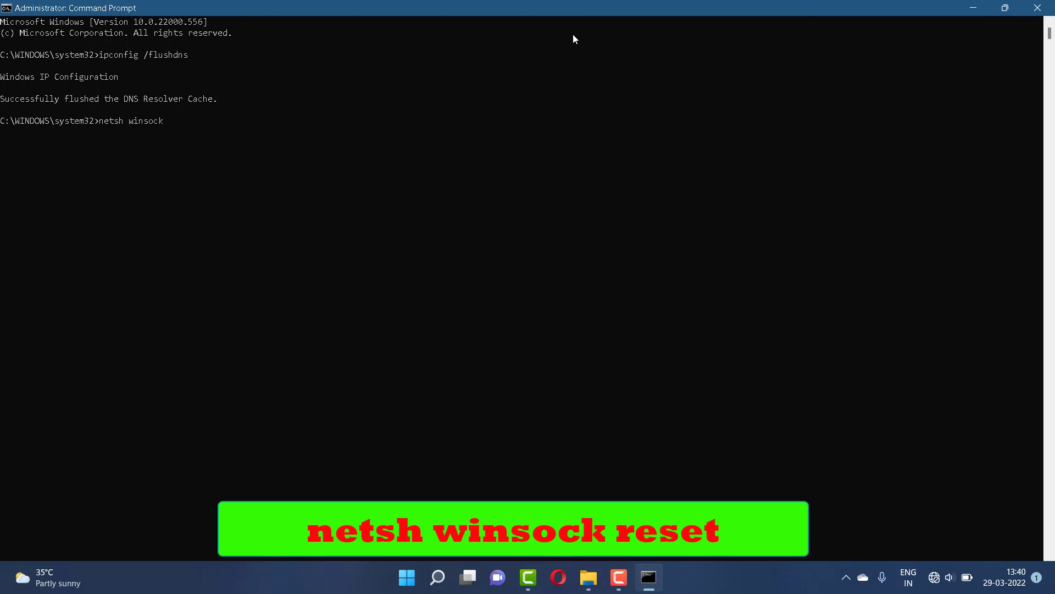
pyautogui.write(' reset')
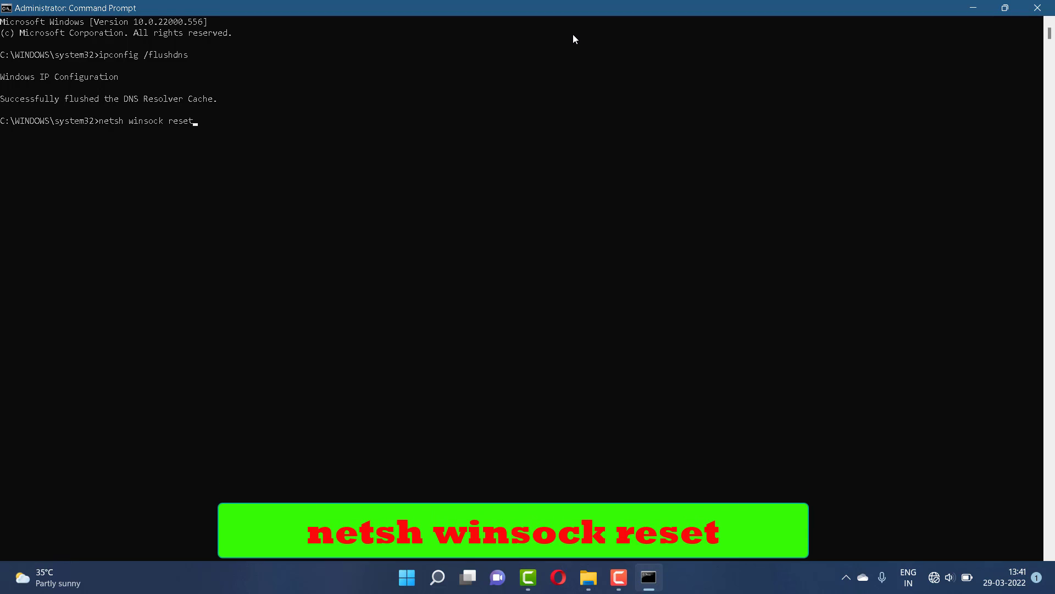
pyautogui.press('Return')
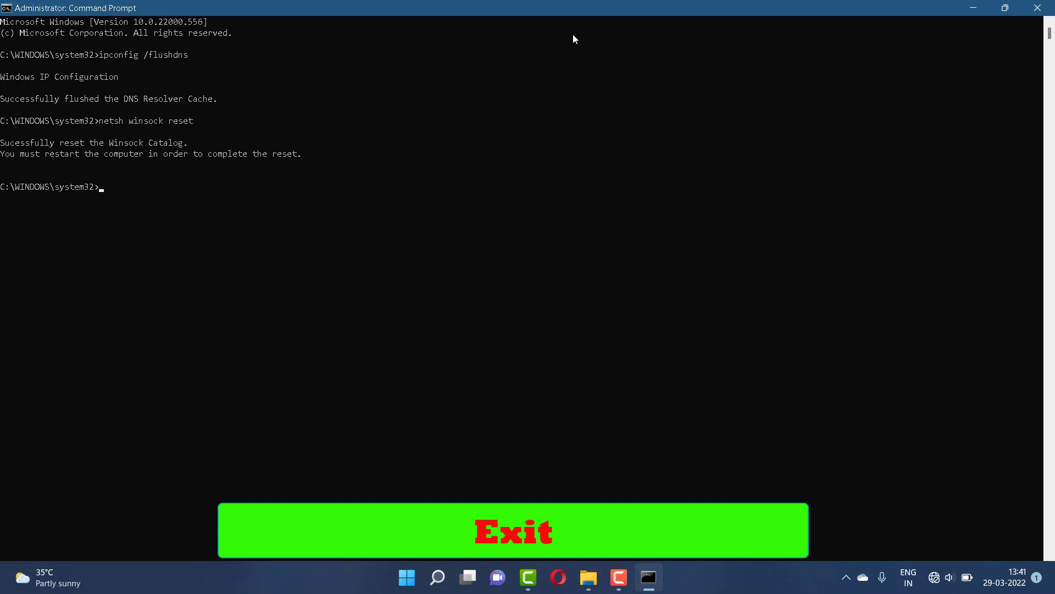
# Close the Command Prompt session with the exit command.
pyautogui.write('ex')
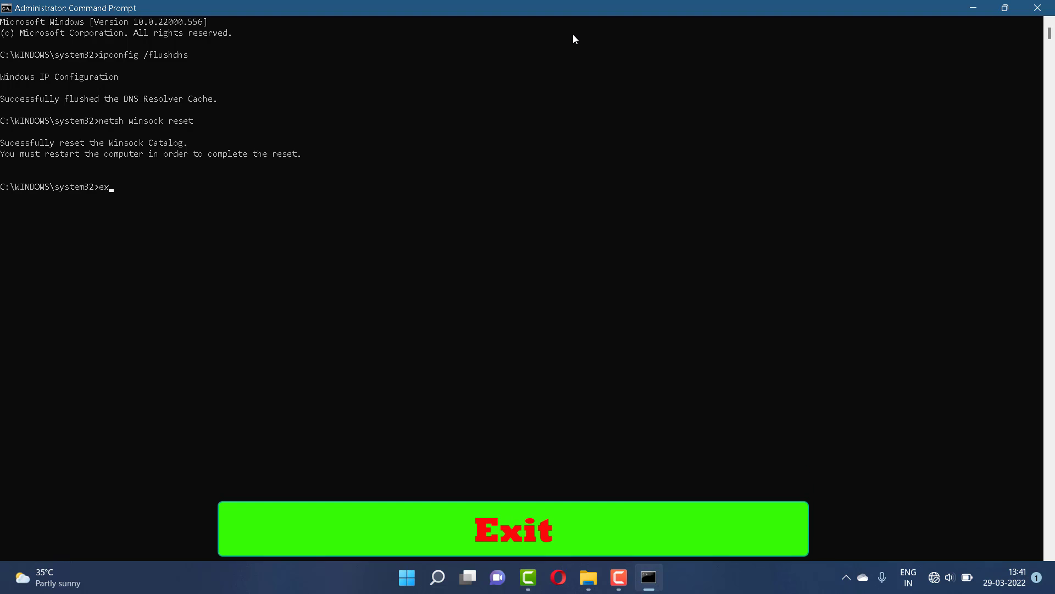